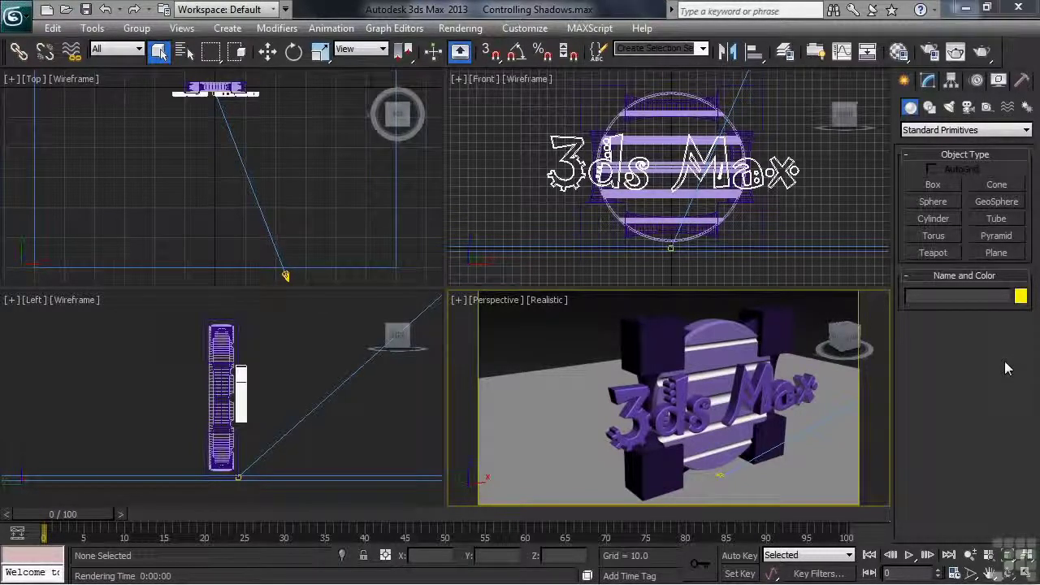
Render the Perspective view of the logo with the spotlight's shadows off and close the rendered frame.
left_click(984, 57)
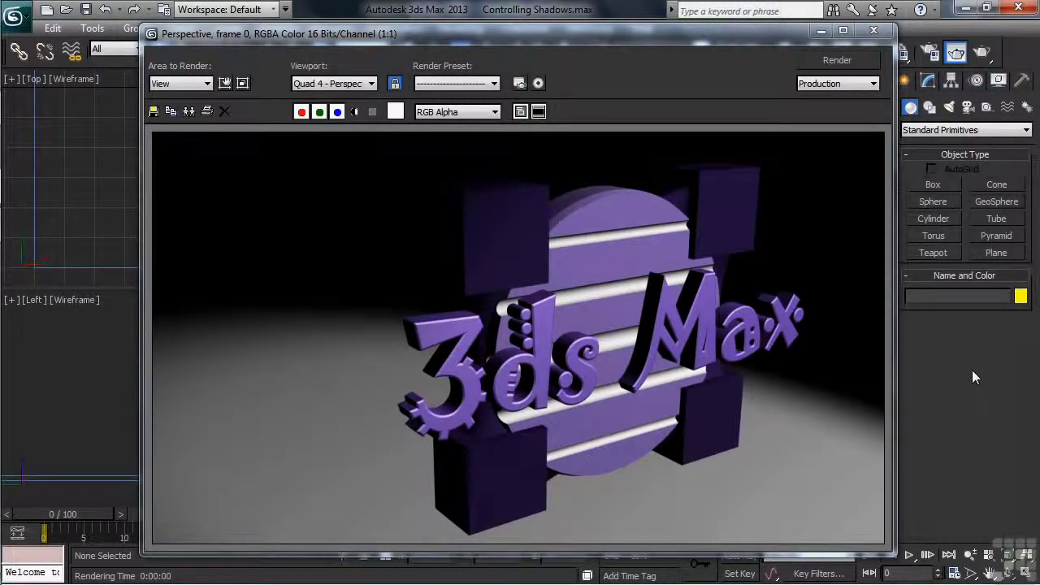
left_click(873, 30)
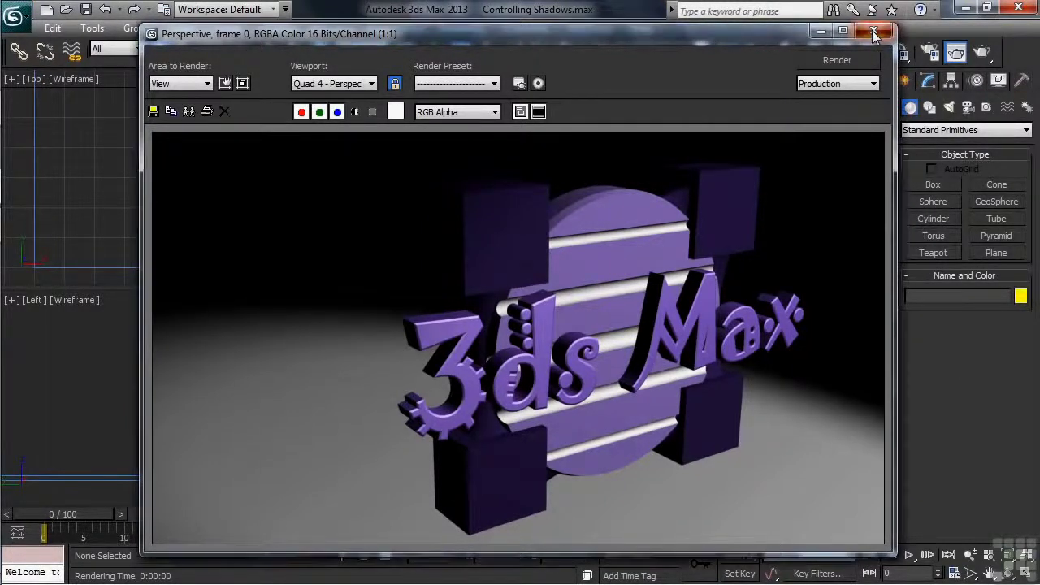
Turn on shadow casting for the spotlight Spot01, keeping Shadow Map as the shadow type.
left_click(284, 276)
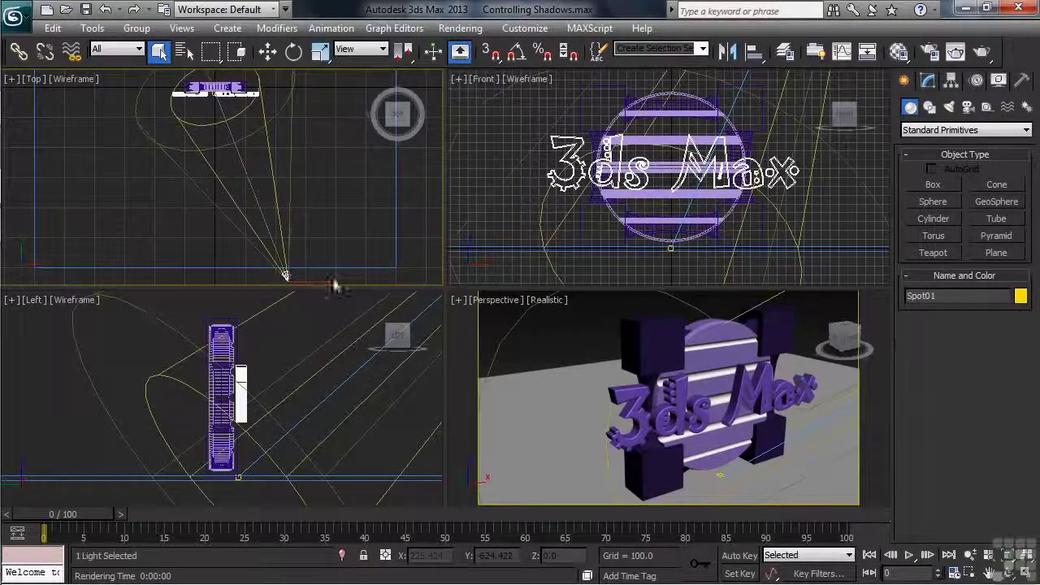
left_click(927, 80)
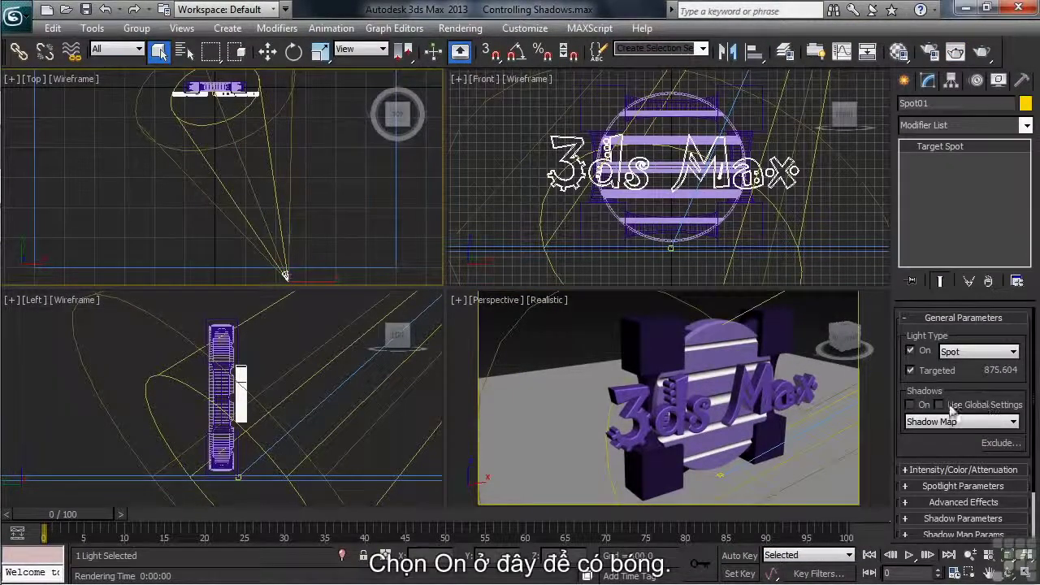
left_click(909, 406)
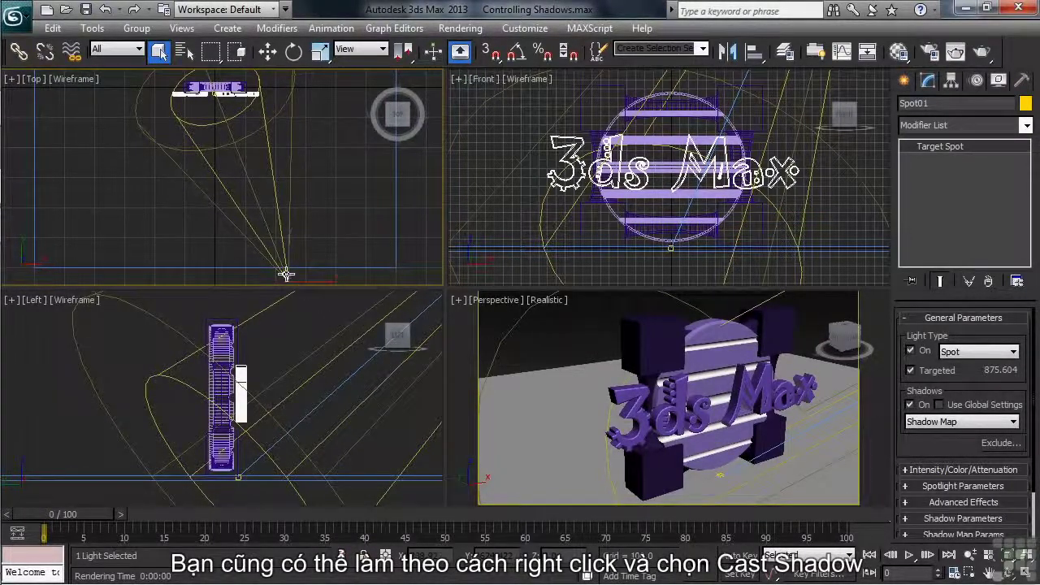
right_click(284, 272)
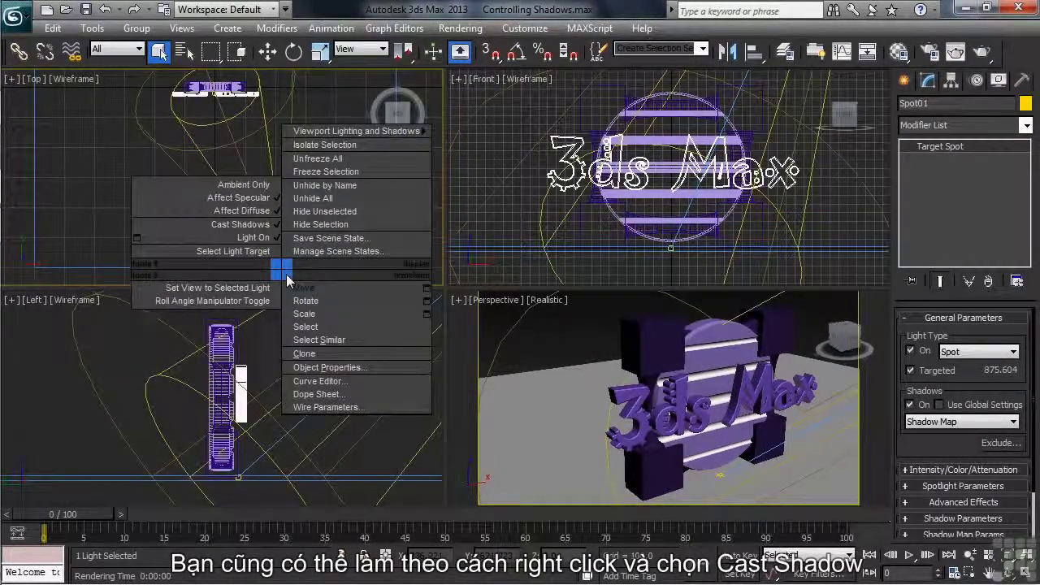
left_click(250, 226)
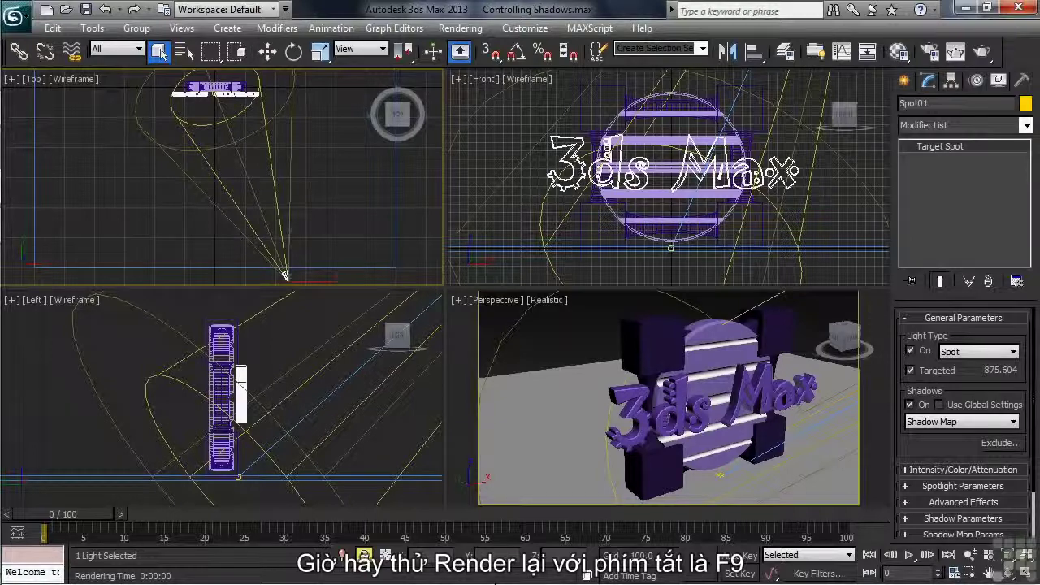
Render the Perspective view again to check the spotlight's shadows, and close the rendered frame.
key("F9")
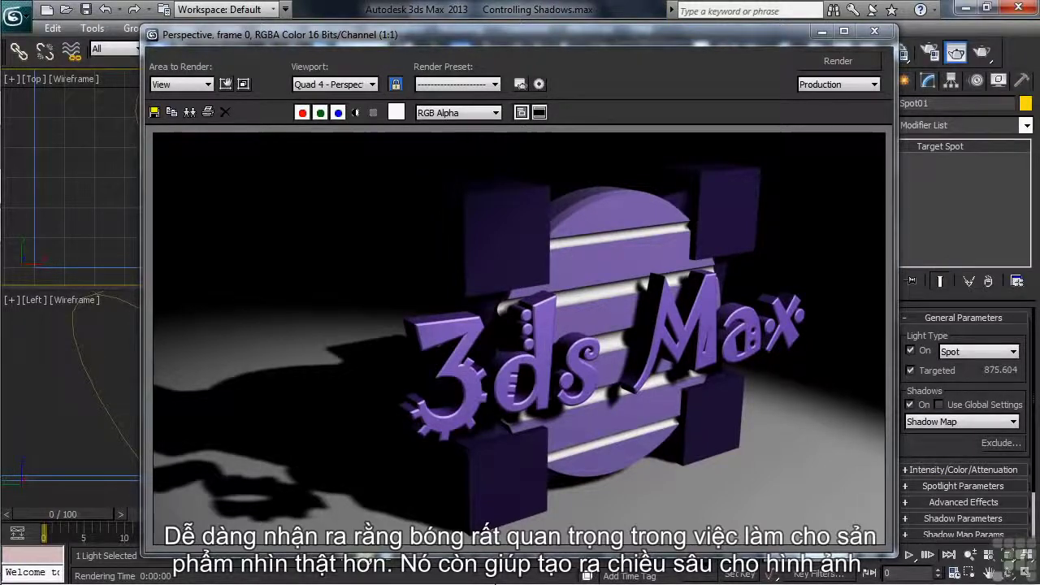
left_click(874, 31)
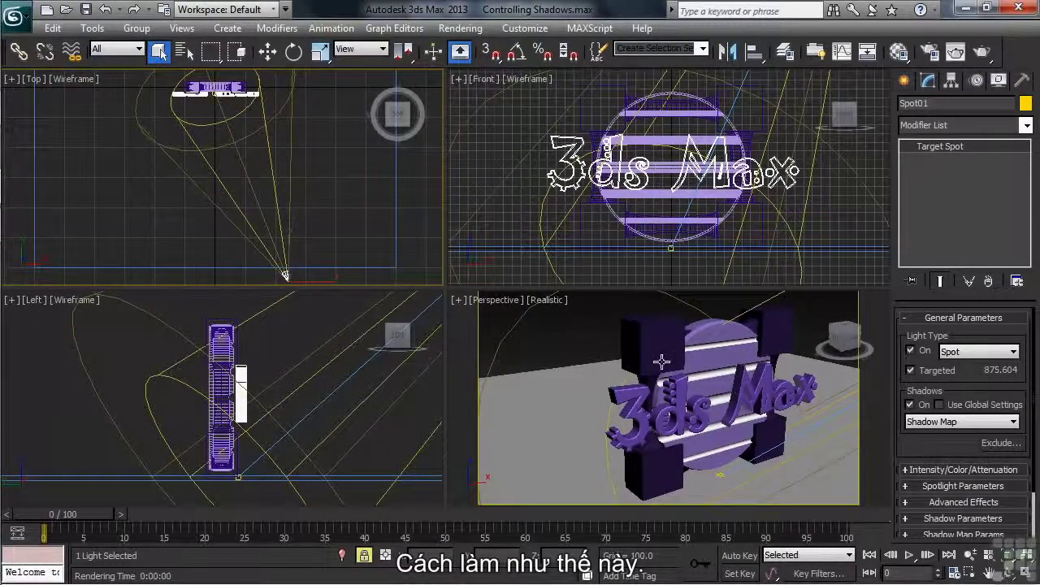
Enable Shadows and Illuminate with Scene Lights in the Perspective viewport.
left_click(548, 299)
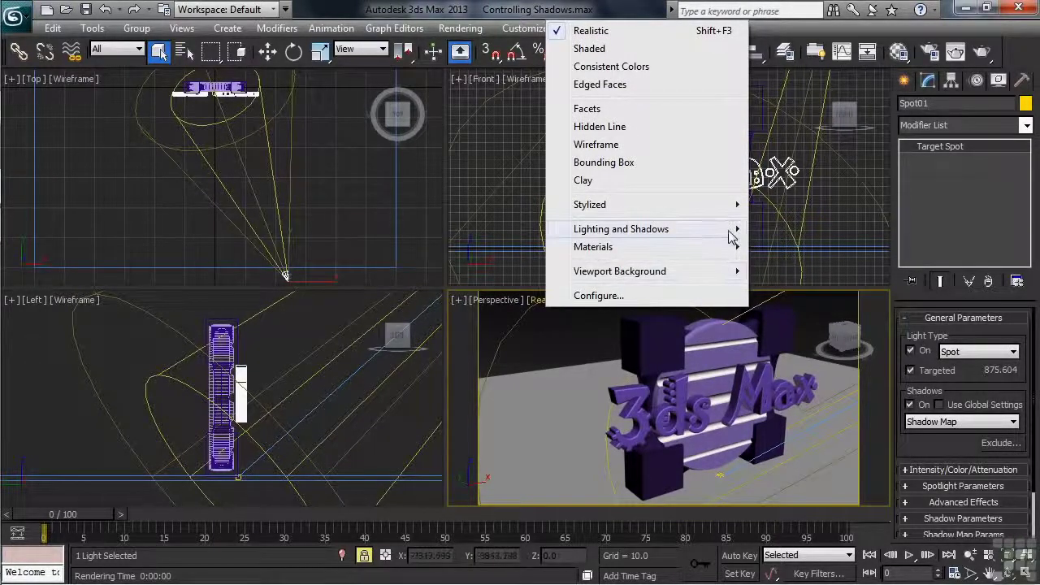
mouse_move(732, 234)
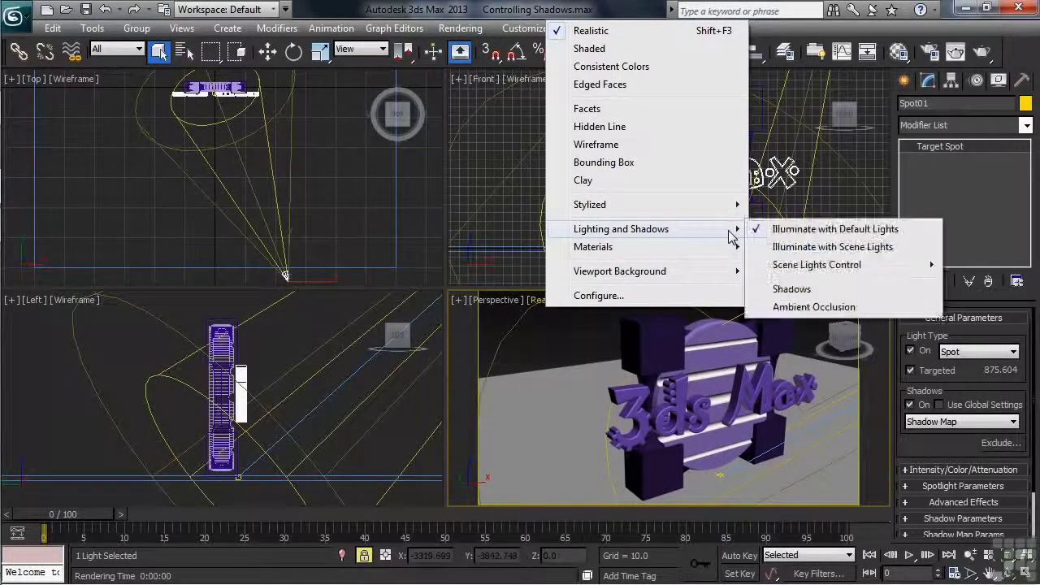
left_click(760, 291)
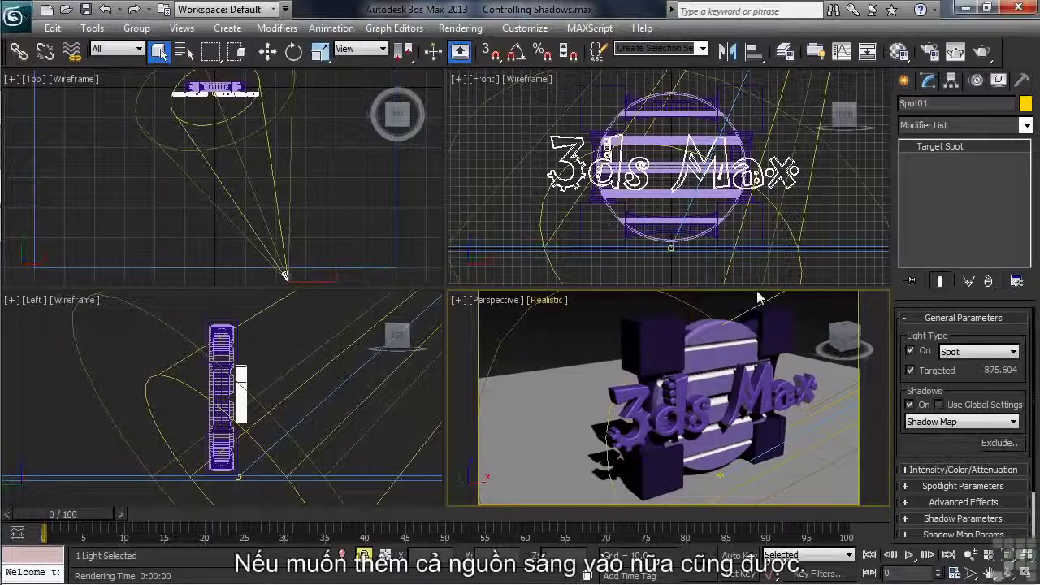
left_click(549, 301)
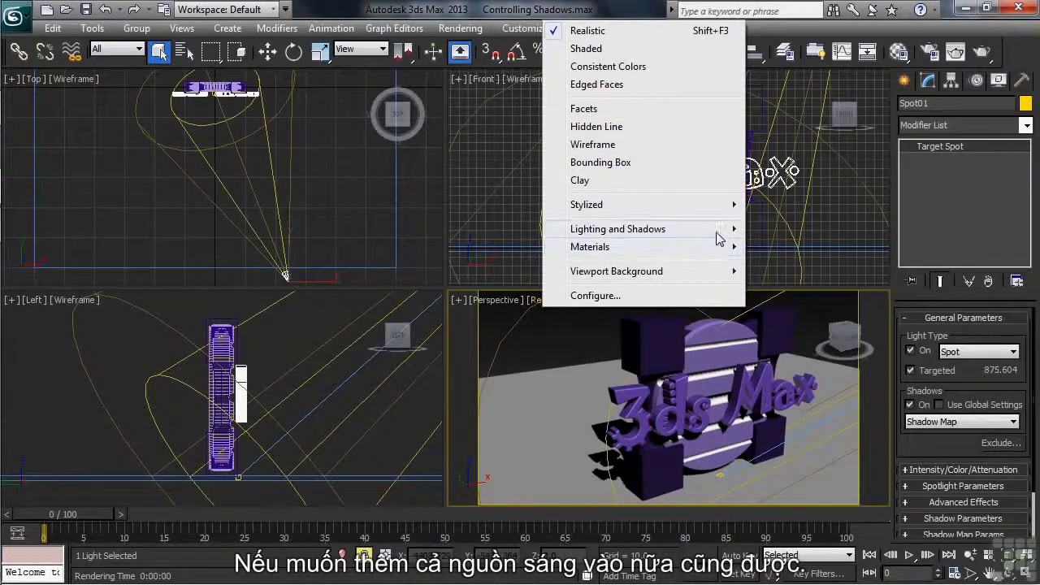
mouse_move(718, 233)
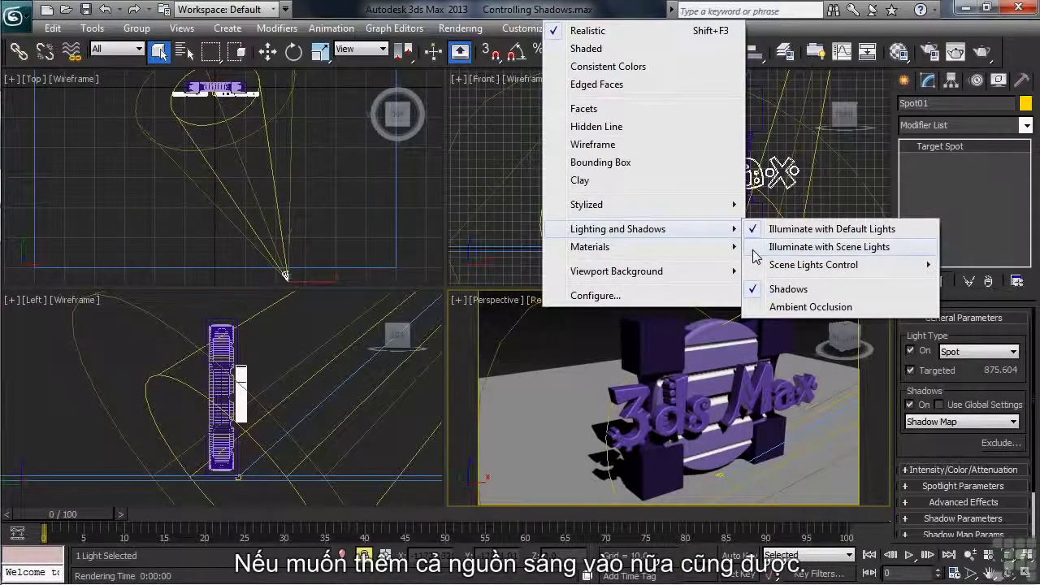
left_click(752, 250)
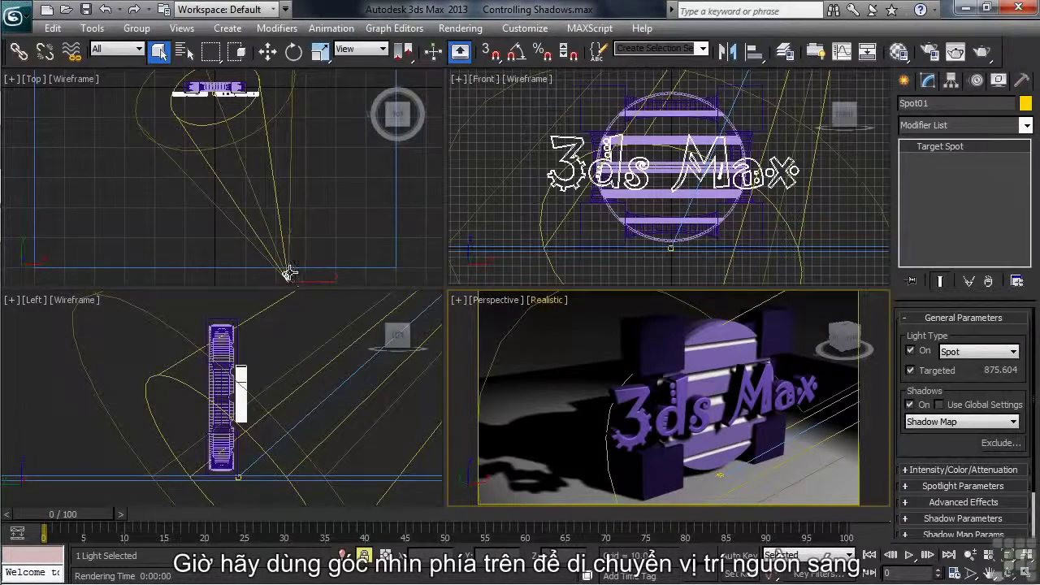
Move the spotlight in the Top view across to the opposite side of the logo.
right_click(285, 273)
right_click(282, 270)
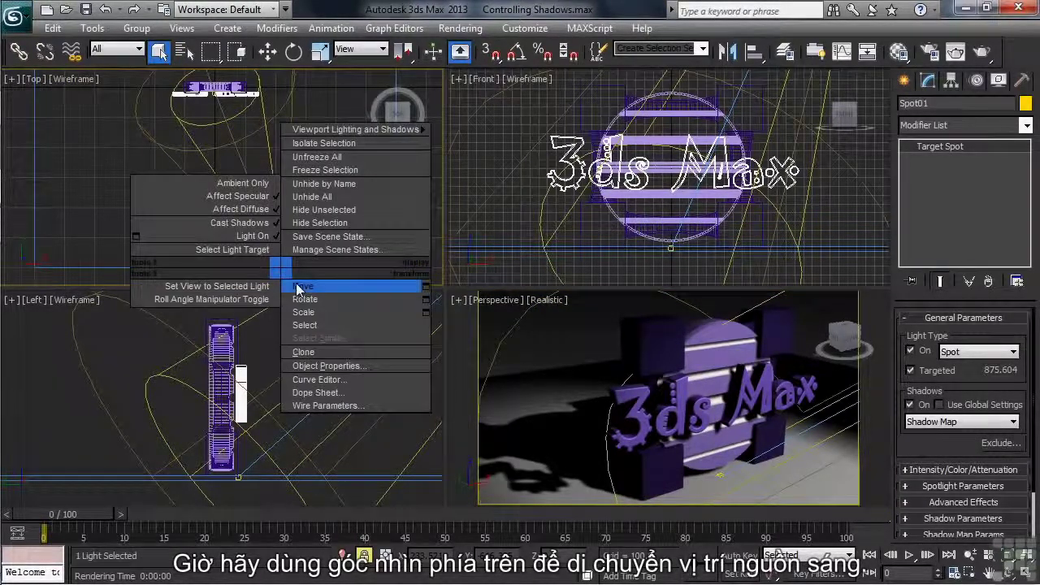
left_click(299, 287)
left_click_drag(307, 279, 29, 247)
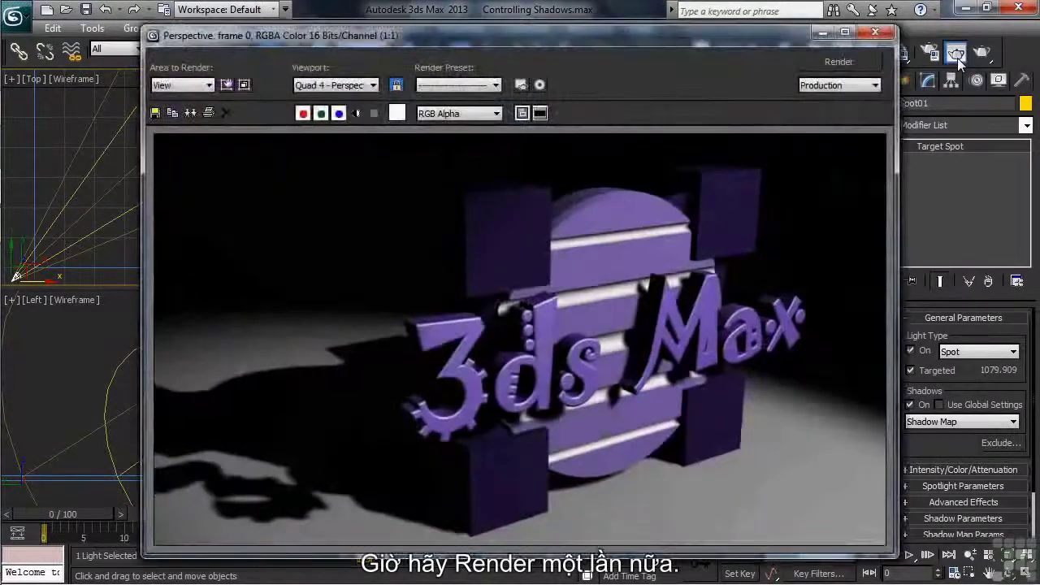
Render the Perspective view with the relocated spotlight, close the frame and undo the light's move.
left_click(862, 62)
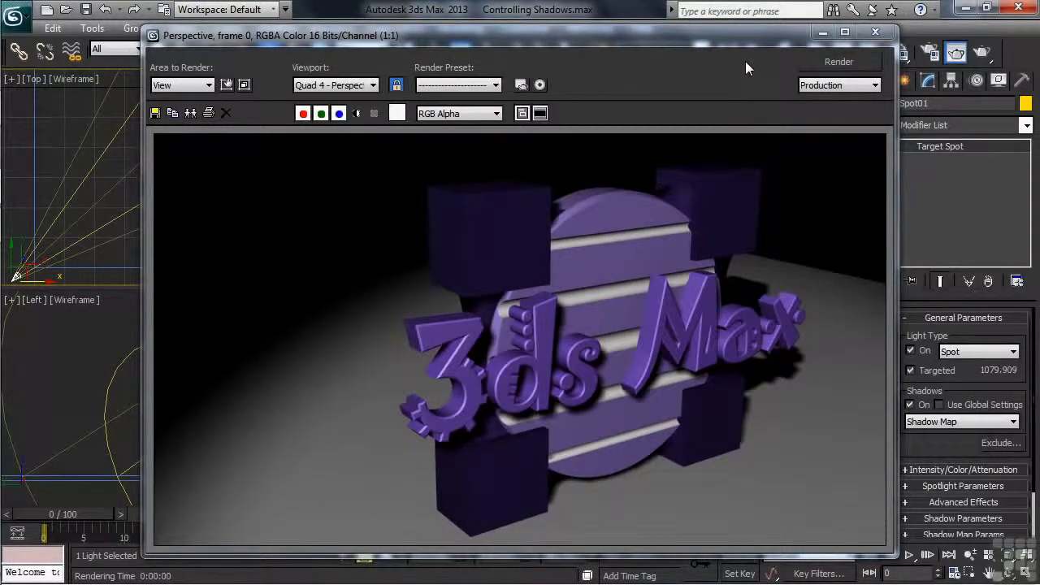
left_click(875, 32)
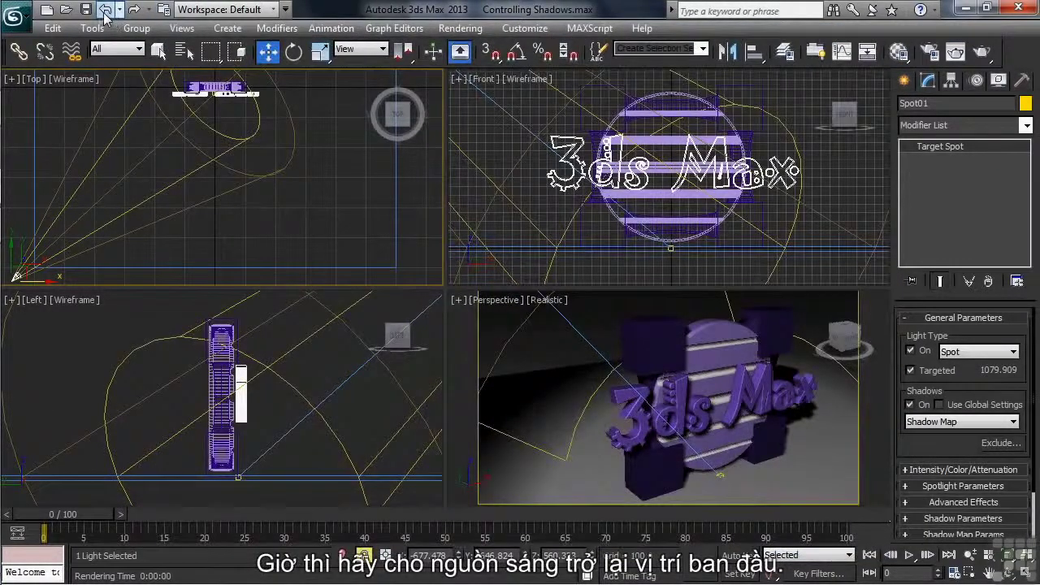
left_click(104, 10)
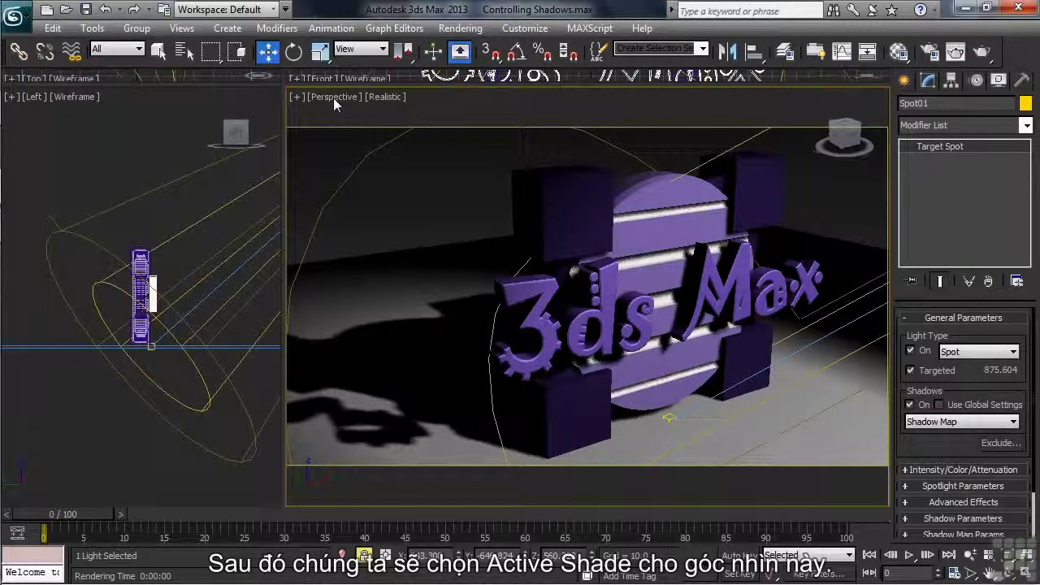
Switch the enlarged Perspective viewport to ActiveShade.
left_click(333, 97)
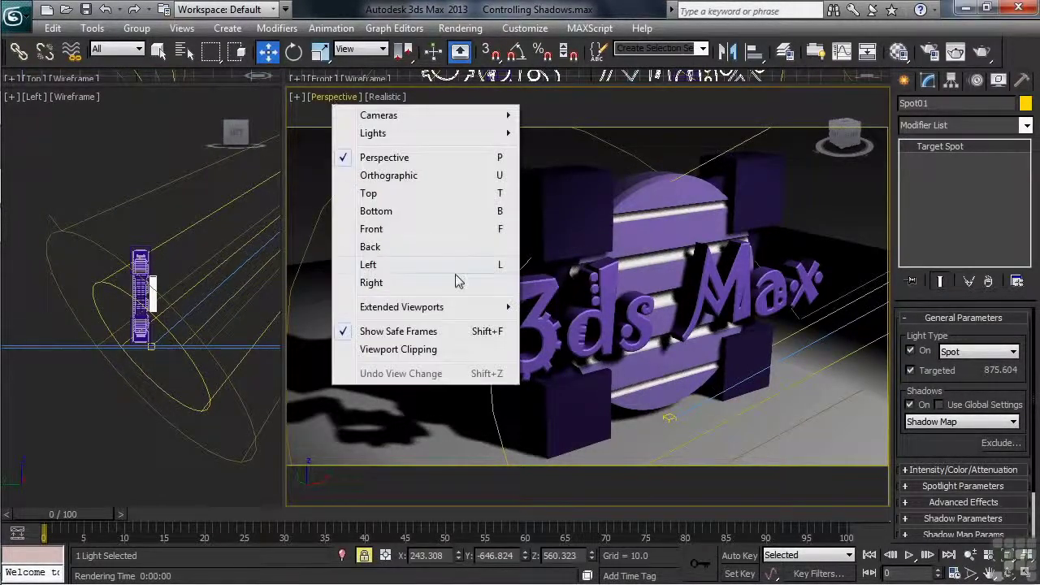
mouse_move(483, 315)
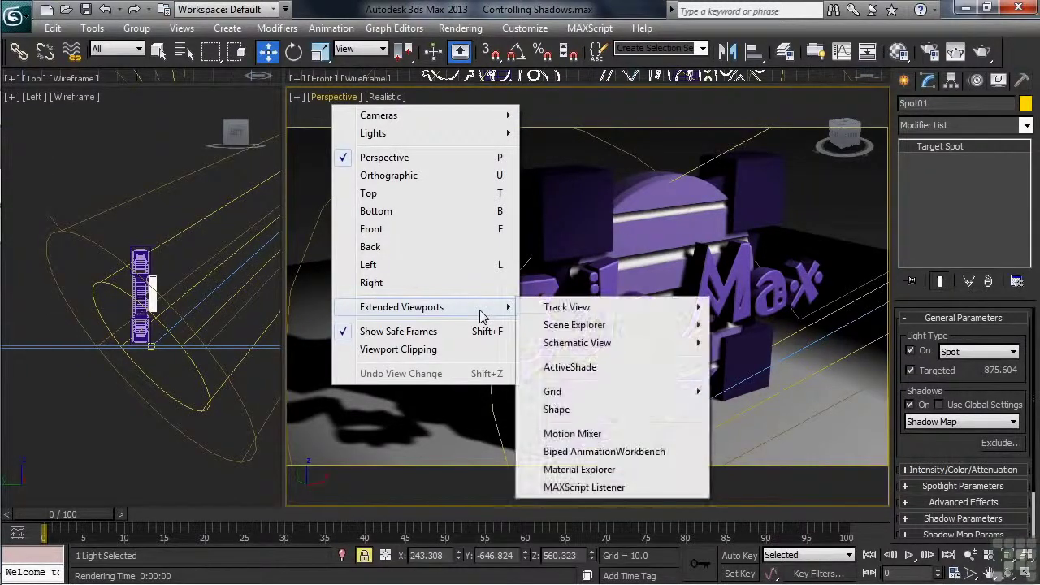
left_click(570, 367)
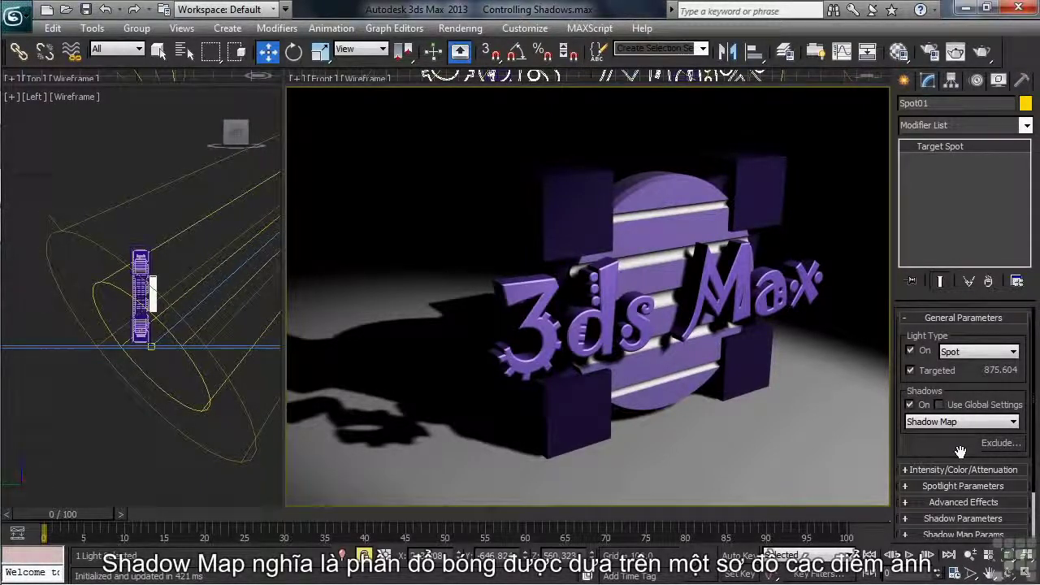
left_click(1012, 421)
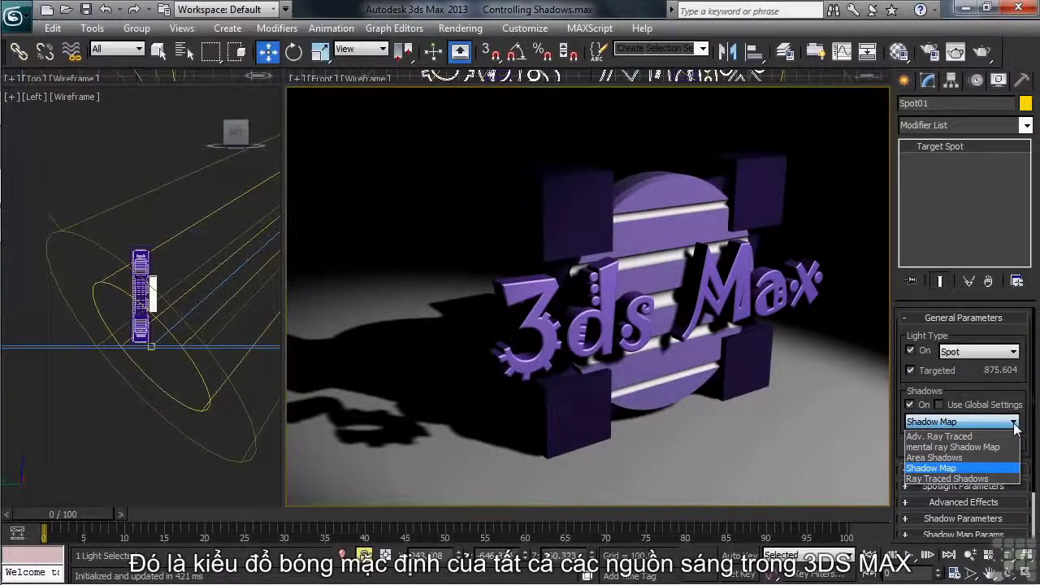
left_click(1014, 426)
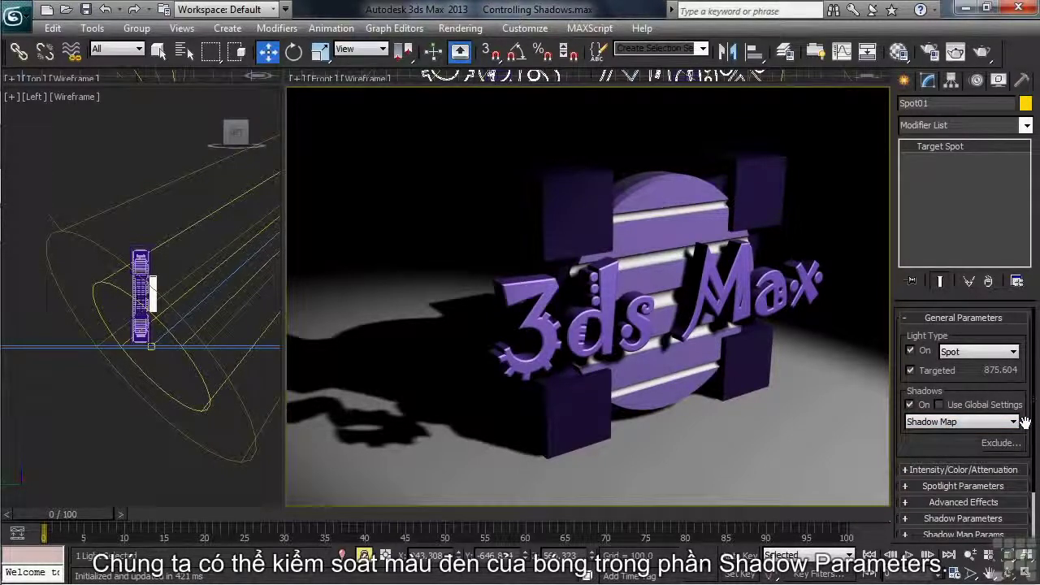
Try object shadow densities of 0.7 and 0.3 on the spotlight, and set the density back to 1.0.
left_click(1016, 520)
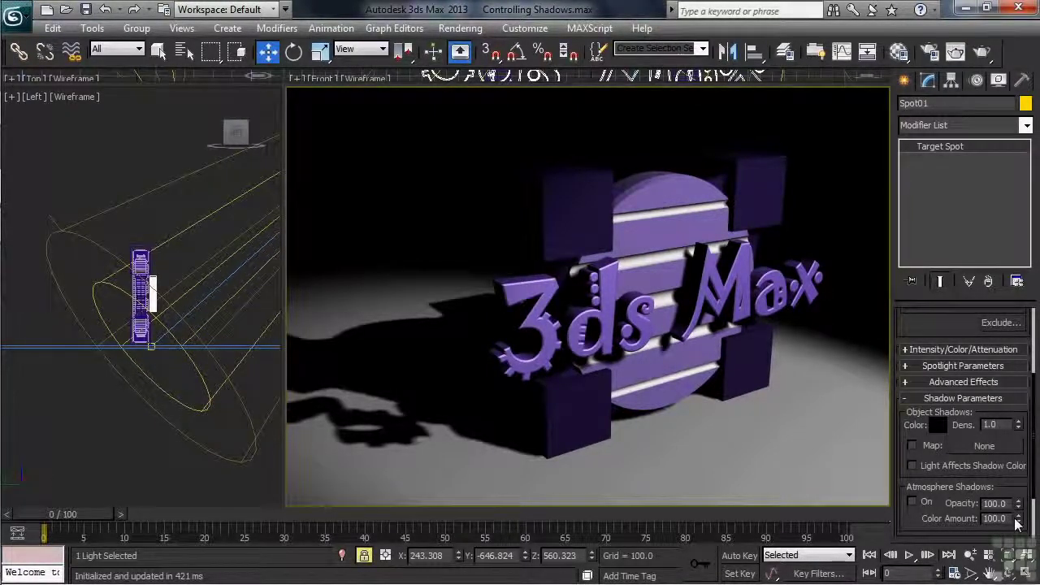
double_click(989, 424)
type(".7")
key("Return")
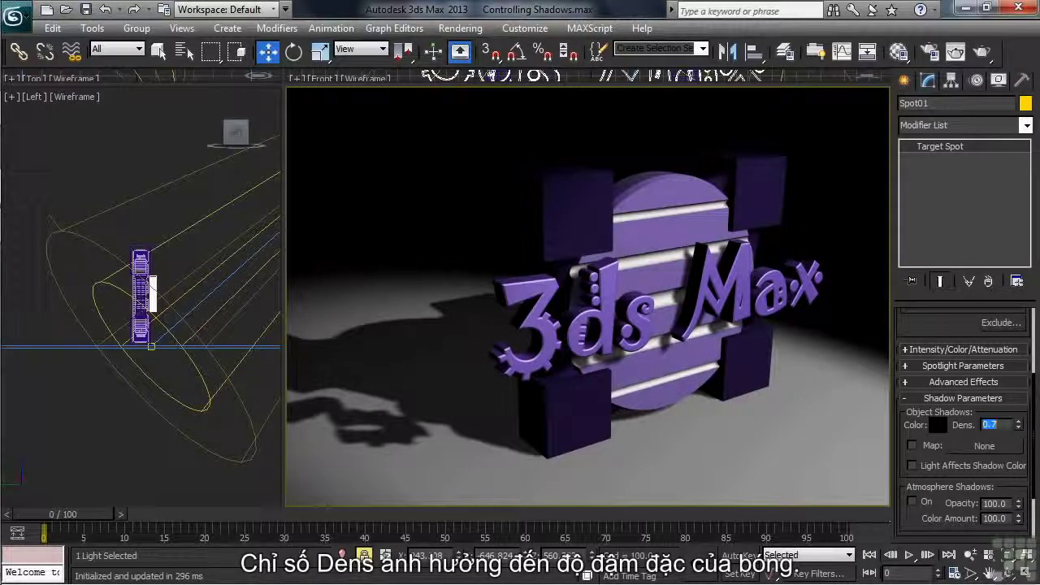
type(".3")
key("Return")
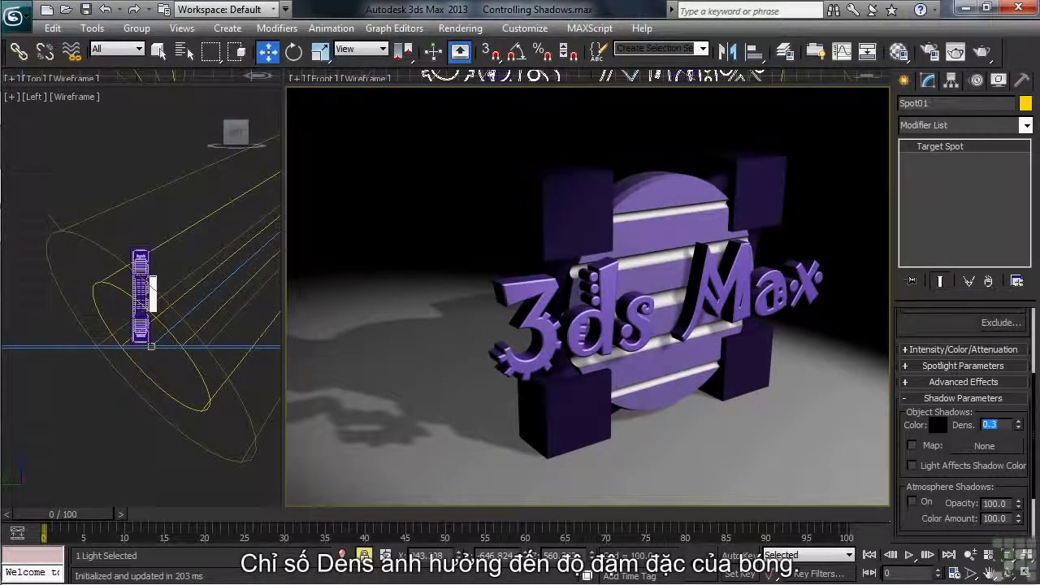
type("1")
key("Return")
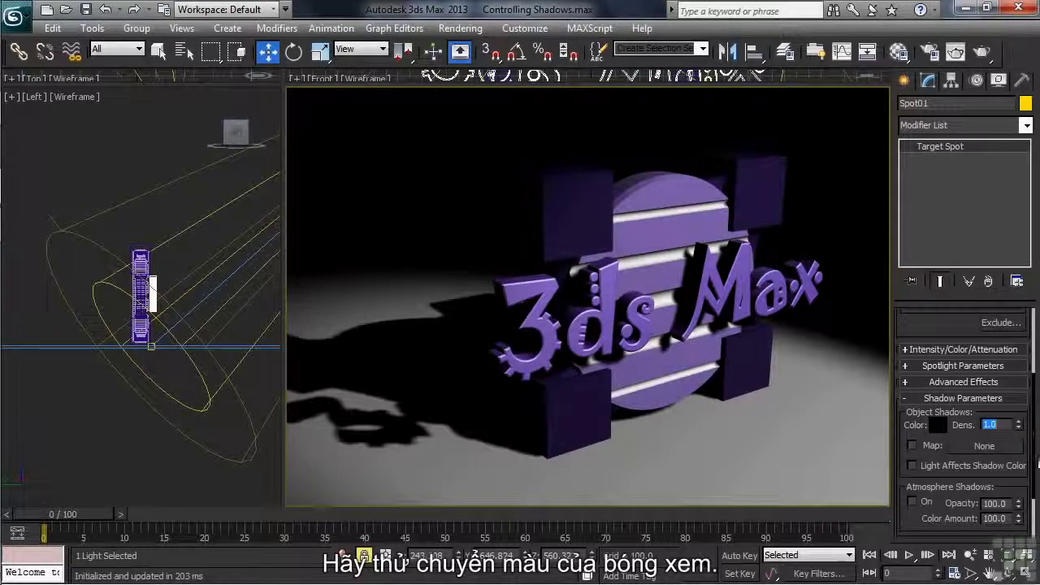
Try green and blue as the spotlight's shadow color, and restore the original black.
left_click(938, 425)
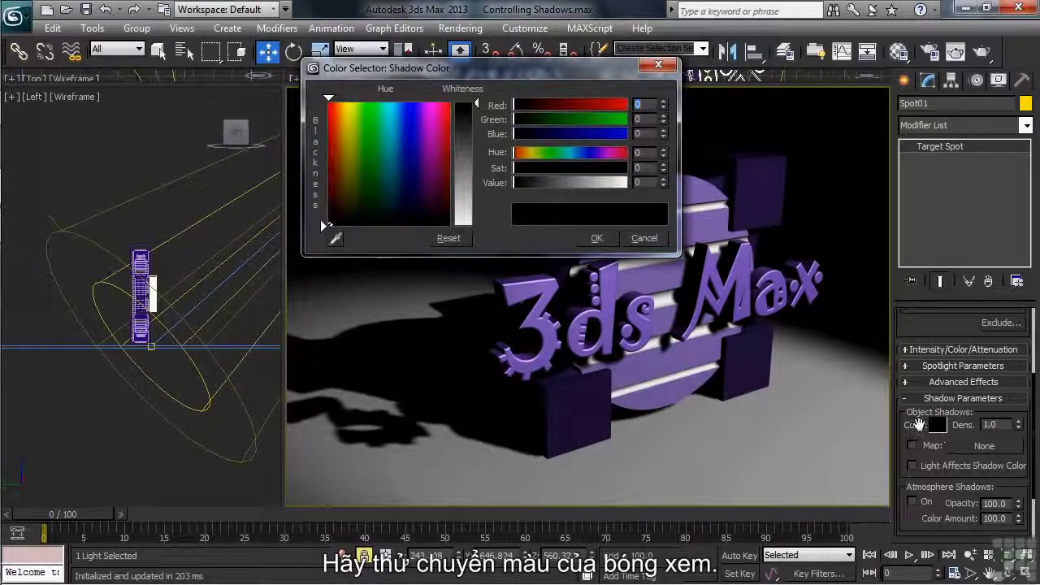
left_click_drag(390, 70, 87, 26)
left_click_drag(239, 80, 331, 80)
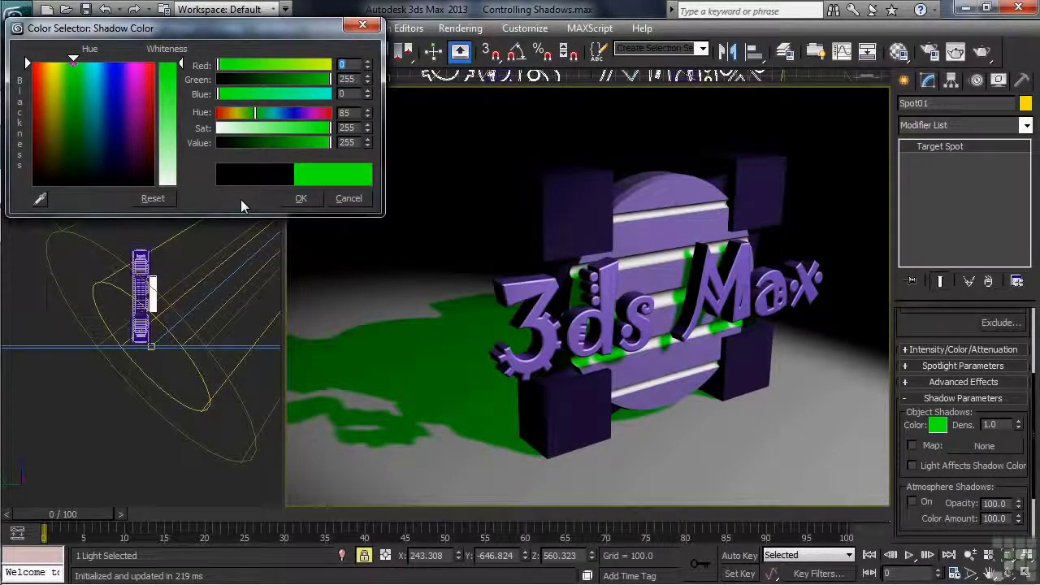
left_click(292, 113)
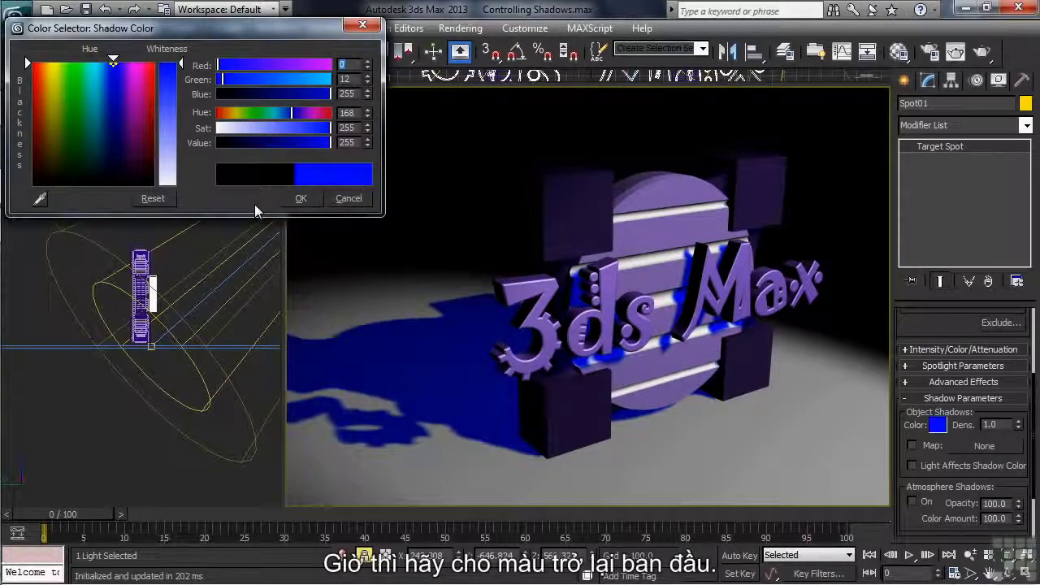
left_click(154, 199)
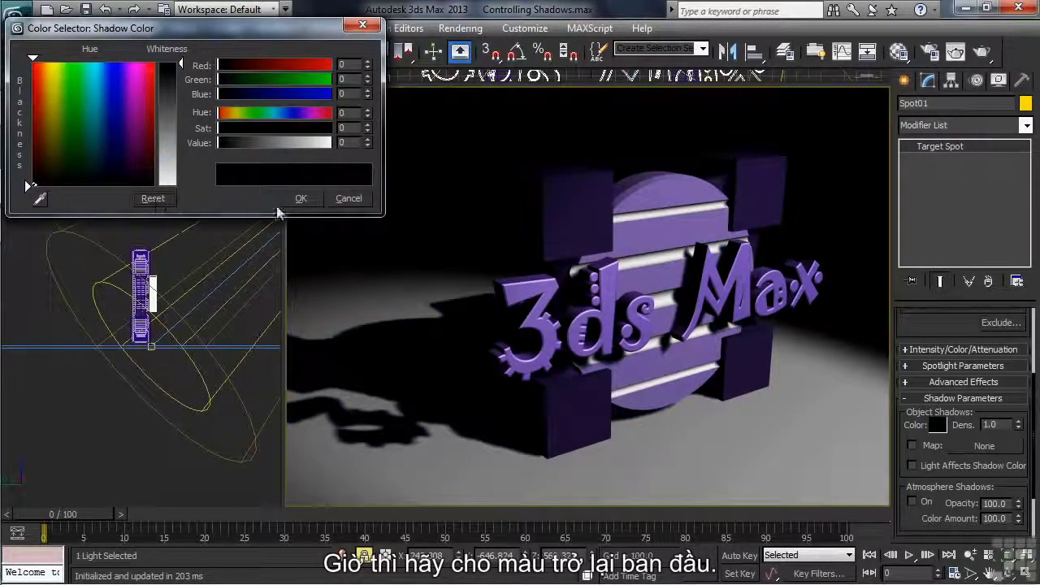
left_click(349, 198)
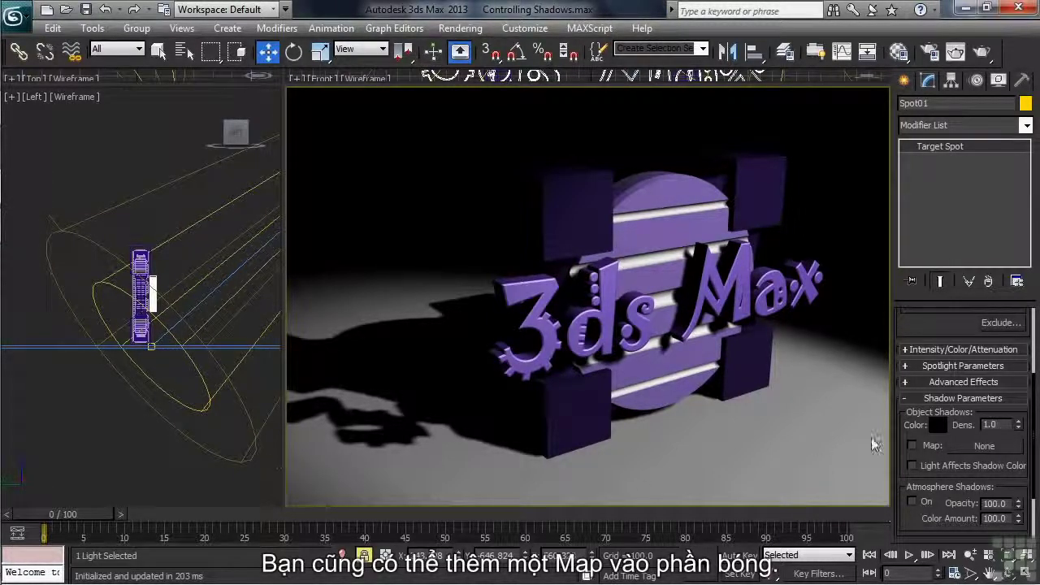
Try a Noise map on the spotlight's object shadows, and clear the map slot.
left_click(981, 446)
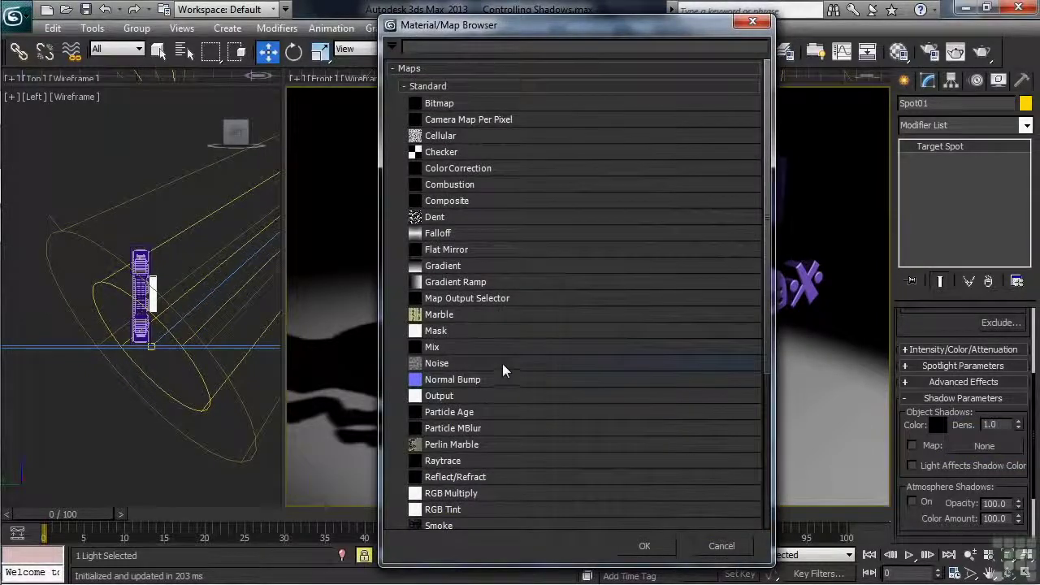
double_click(502, 363)
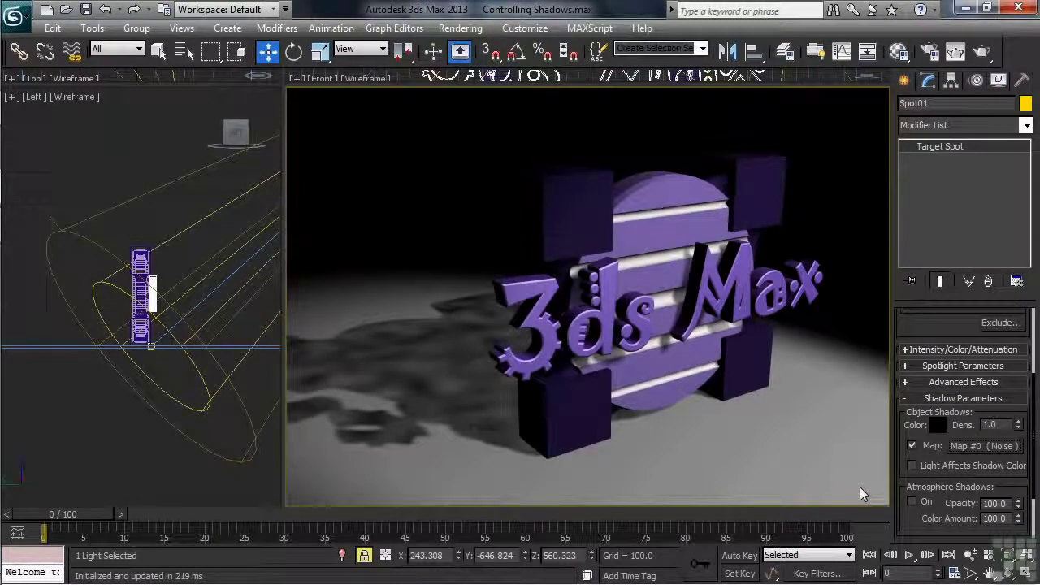
right_click(985, 447)
left_click(982, 496)
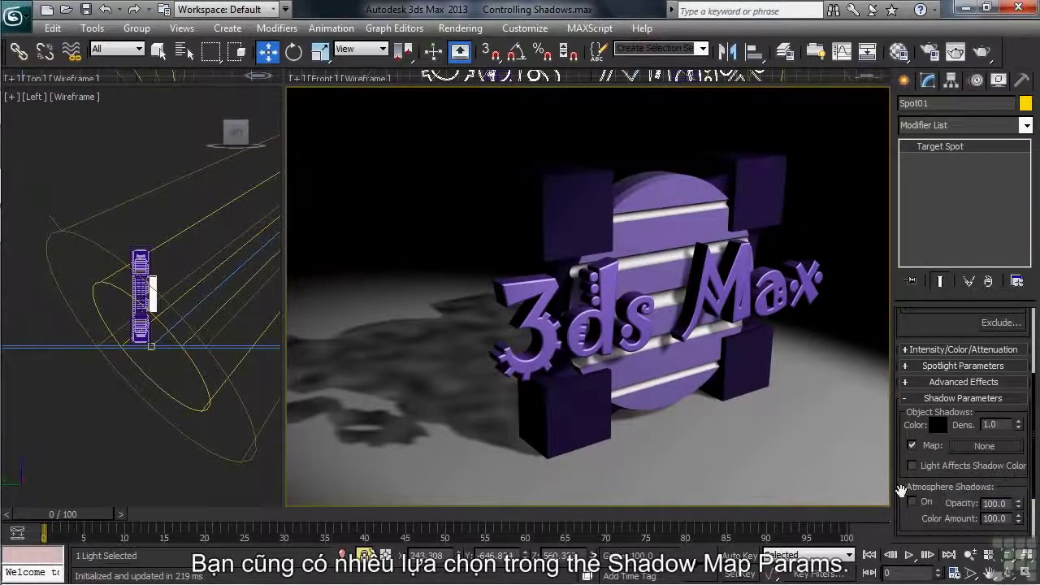
Try shadow map sizes of 256, 128 and 512 on the spotlight, and set the size to 1024.
scroll(910, 485, "down", 2)
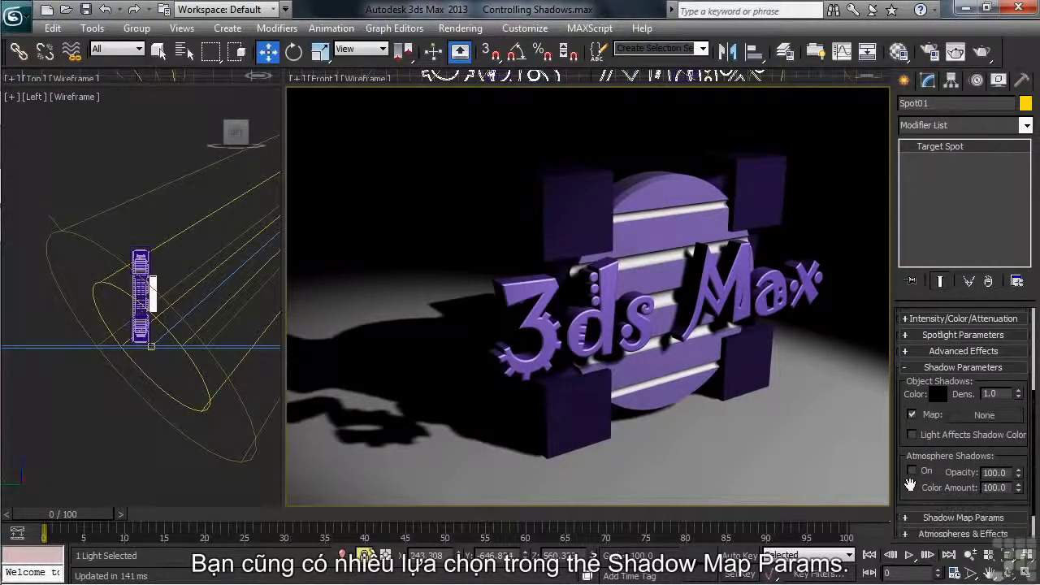
scroll(910, 485, "down", 2)
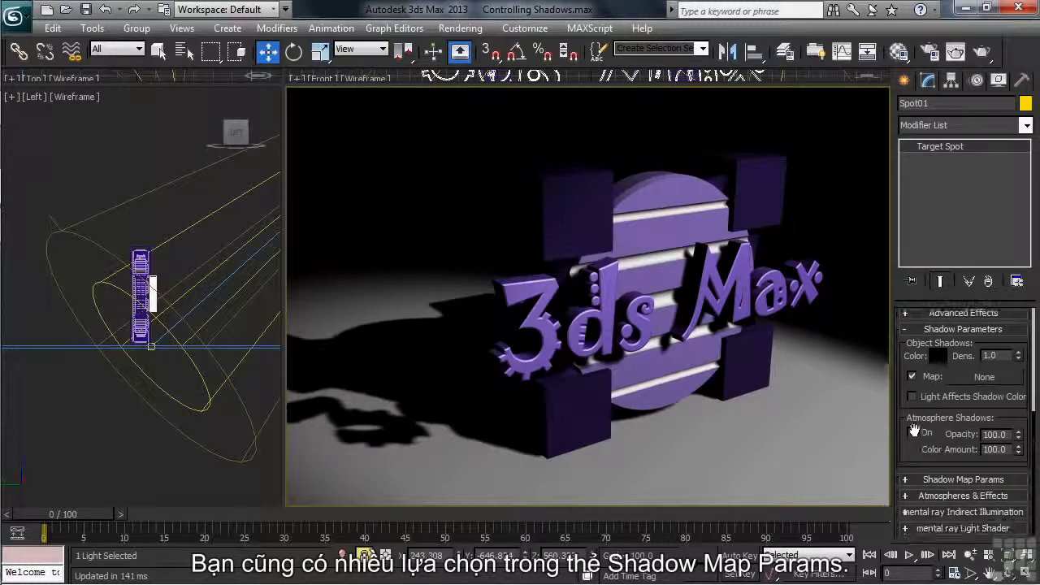
left_click(929, 478)
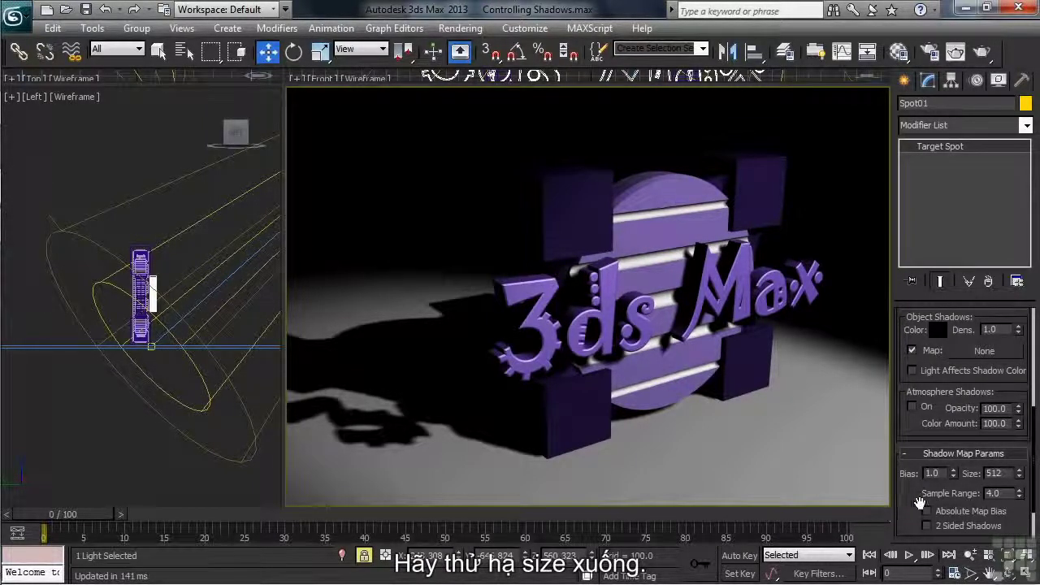
double_click(995, 474)
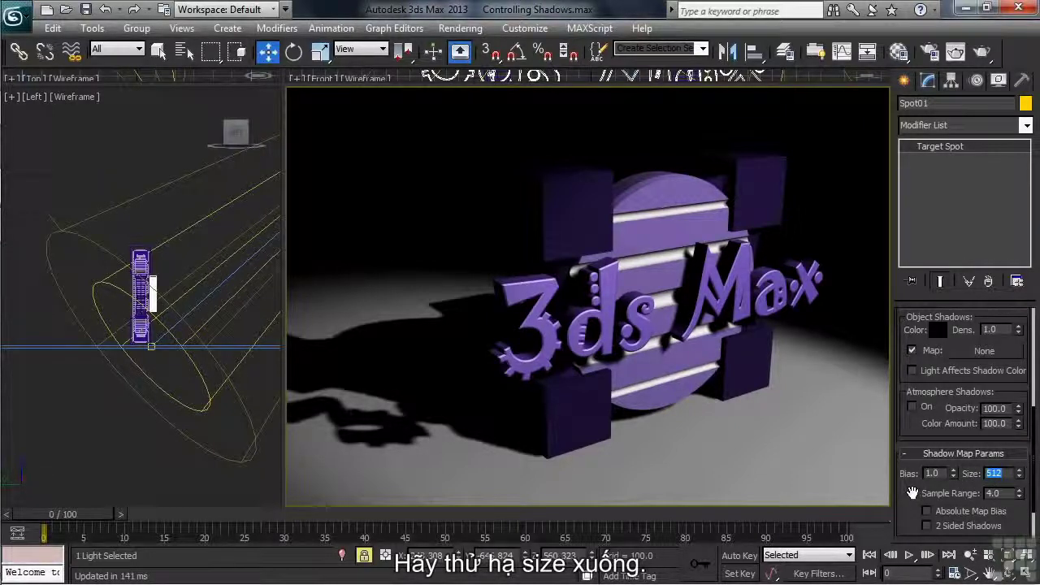
type("256")
key("Return")
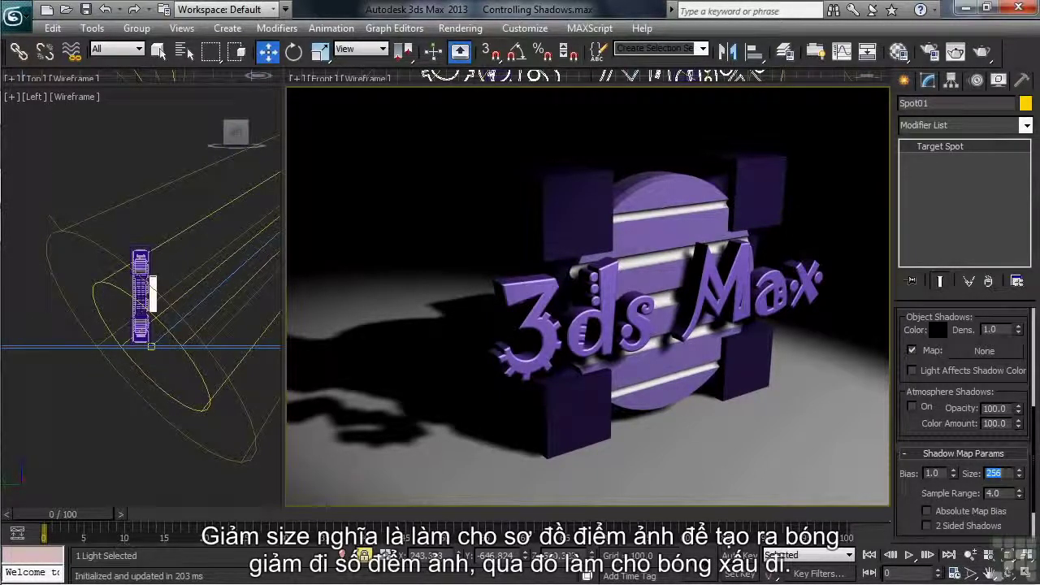
type("128")
key("Return")
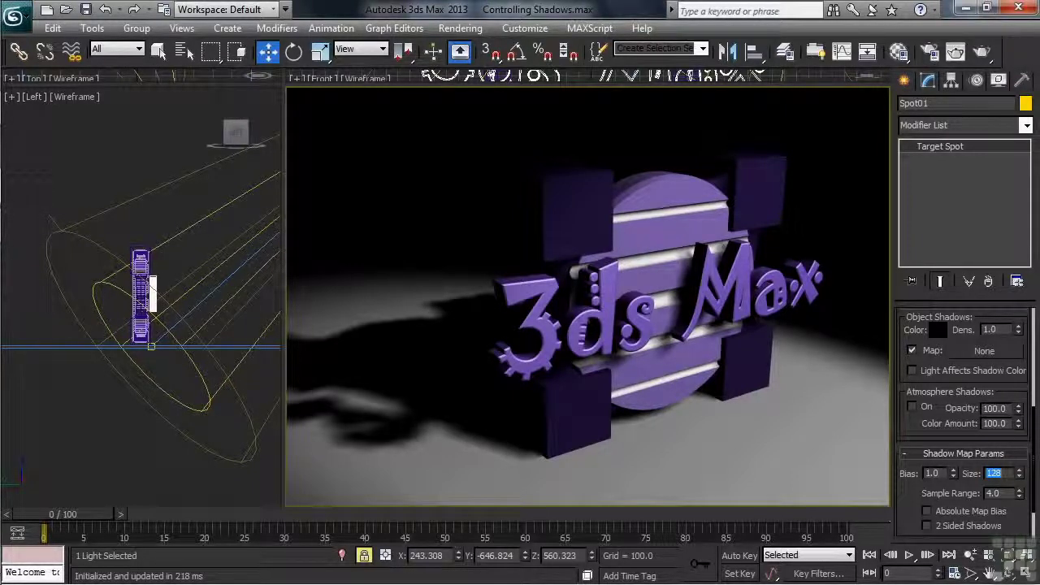
type("512")
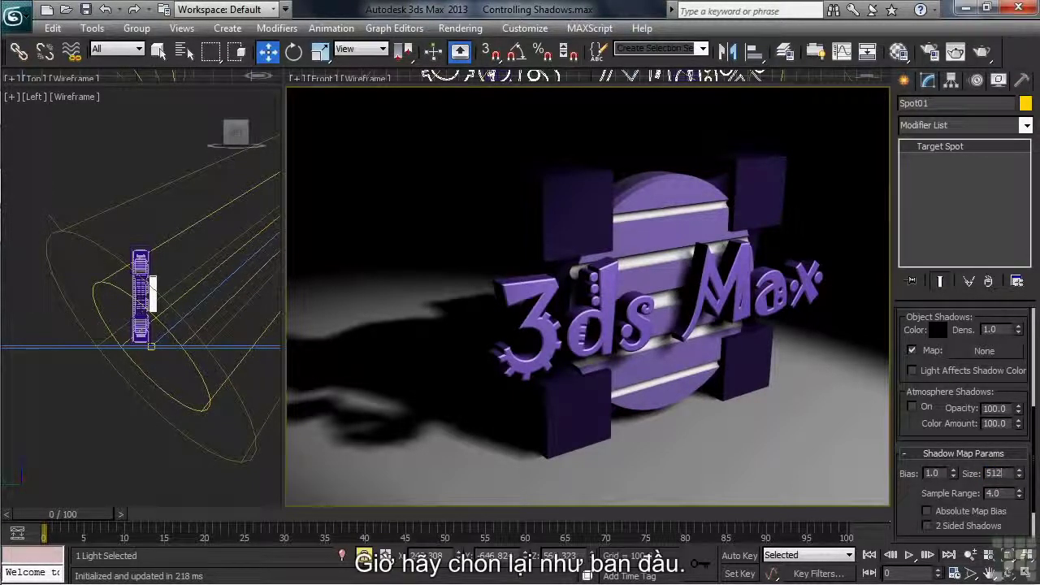
key("Return")
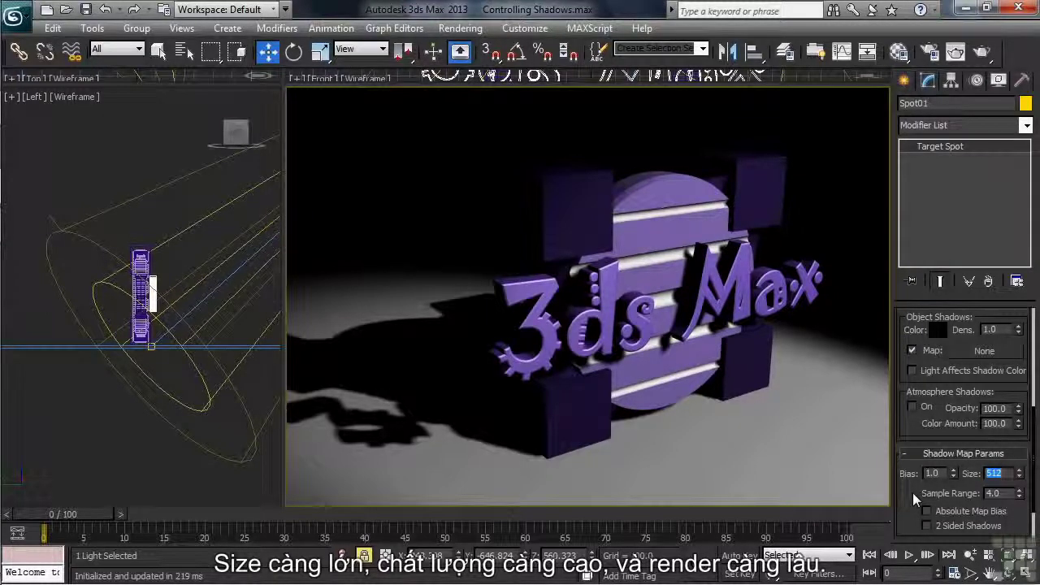
type("1024")
key("Return")
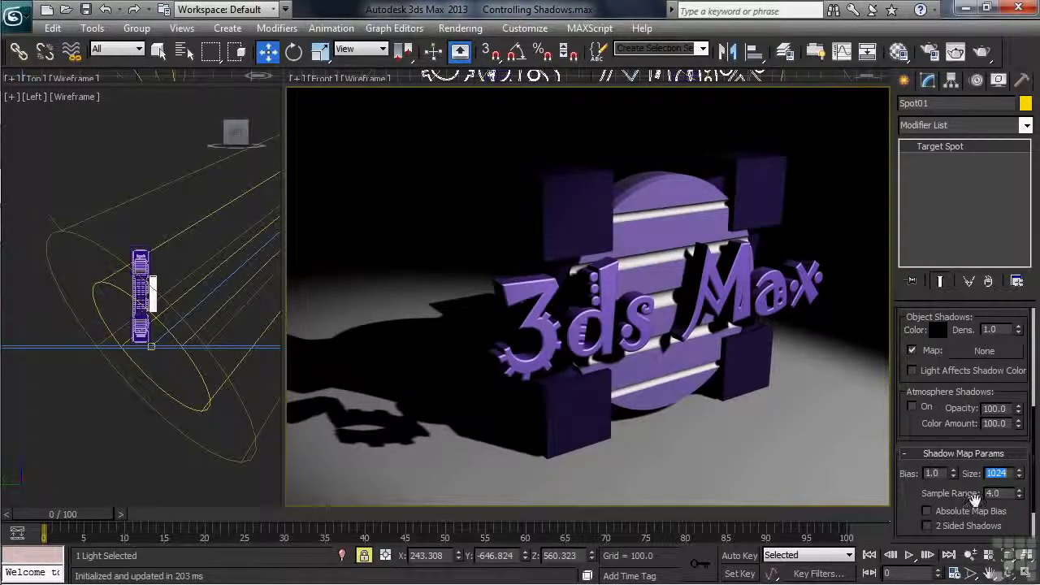
Reset the shadow map bias to 0.0, try a sample range of 10, and set the sample range to 20.
right_click(953, 476)
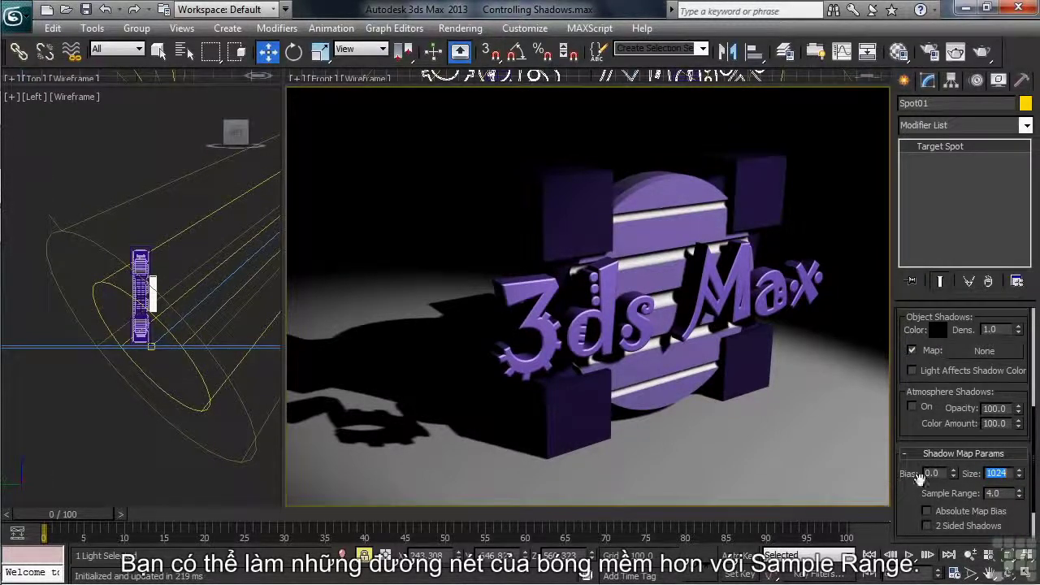
key("Tab")
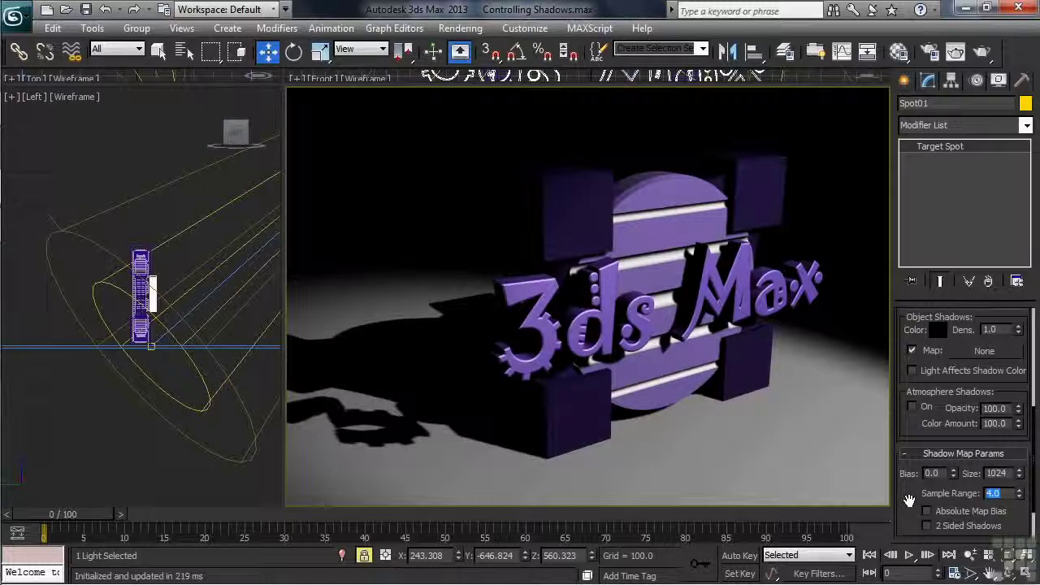
type("10")
key("Return")
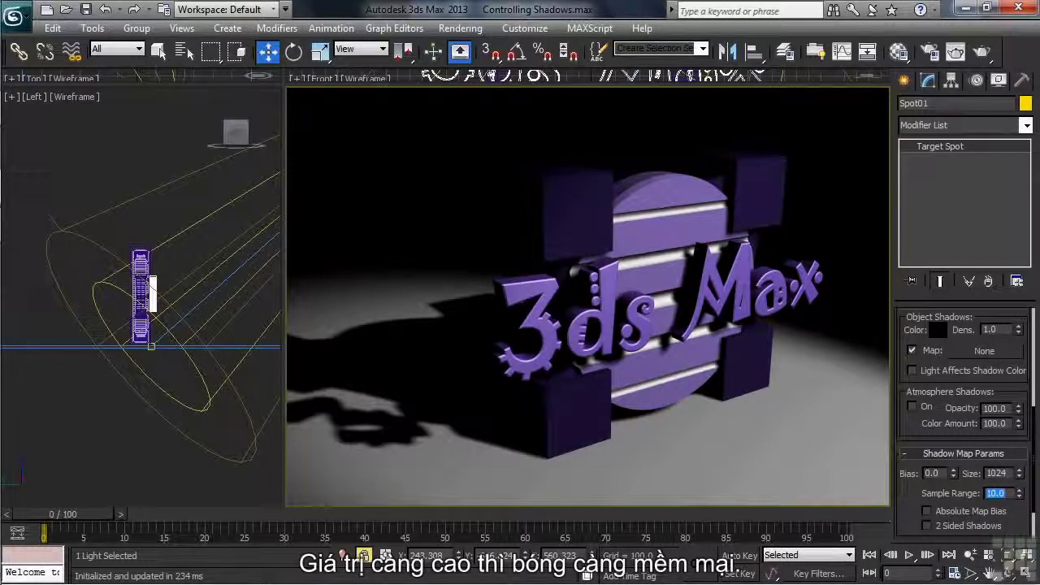
type("20")
key("Return")
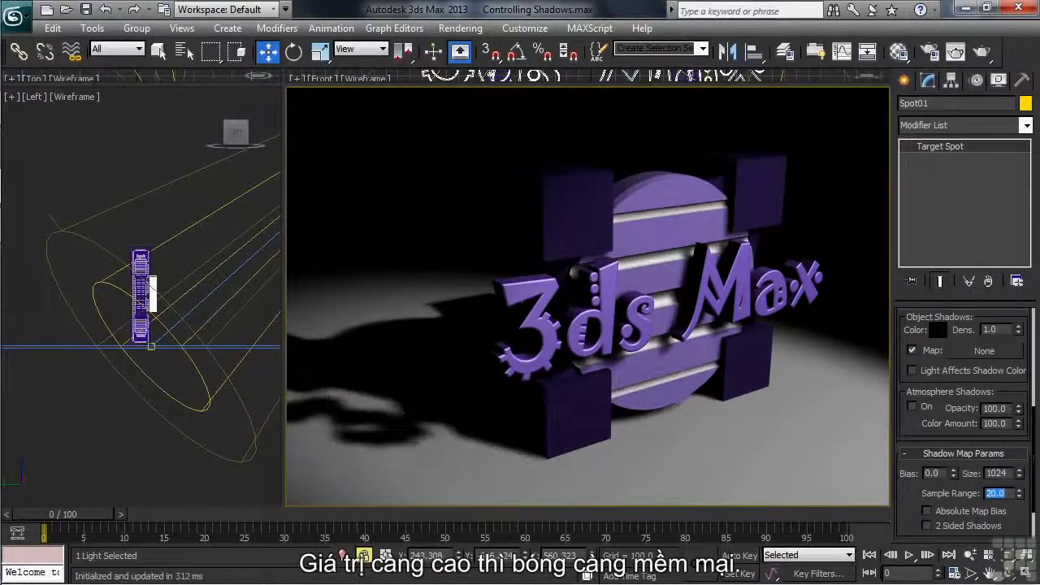